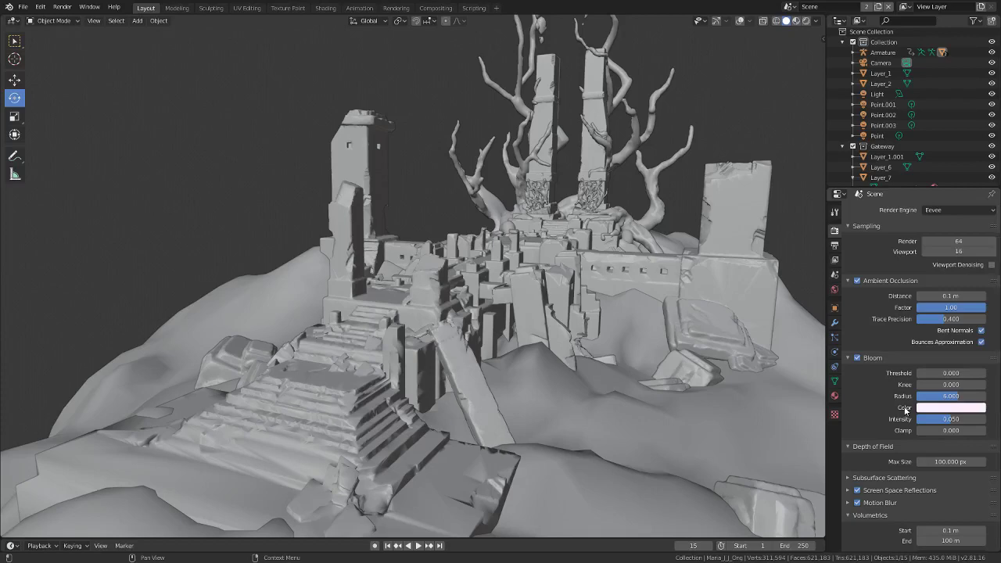
- Orbit to face the temple stairs head-on and zoom in on the ruins
mouse_move(598, 413)
middle_down()
mouse_move(591, 348)
mouse_move(625, 341)
mouse_move(518, 349)
mouse_move(354, 330)
mouse_move(444, 324)
mouse_move(408, 329)
mouse_move(444, 328)
mouse_move(402, 343)
mouse_move(558, 364)
mouse_move(425, 355)
mouse_move(364, 344)
mouse_move(551, 364)
mouse_move(333, 328)
mouse_move(377, 331)
mouse_move(307, 337)
mouse_move(420, 347)
mouse_move(320, 331)
mouse_move(375, 331)
mouse_move(323, 336)
mouse_move(419, 371)
mouse_move(519, 362)
mouse_move(494, 290)
mouse_move(506, 292)
mouse_move(508, 270)
mouse_move(404, 318)
mouse_move(371, 314)
mouse_move(473, 298)
mouse_move(327, 313)
mouse_move(334, 349)
mouse_move(414, 321)
mouse_move(361, 323)
mouse_move(480, 304)
middle_up()
scroll(495, 290, up, 1)
scroll(495, 290, up, 2)
scroll(507, 304, up, 3)
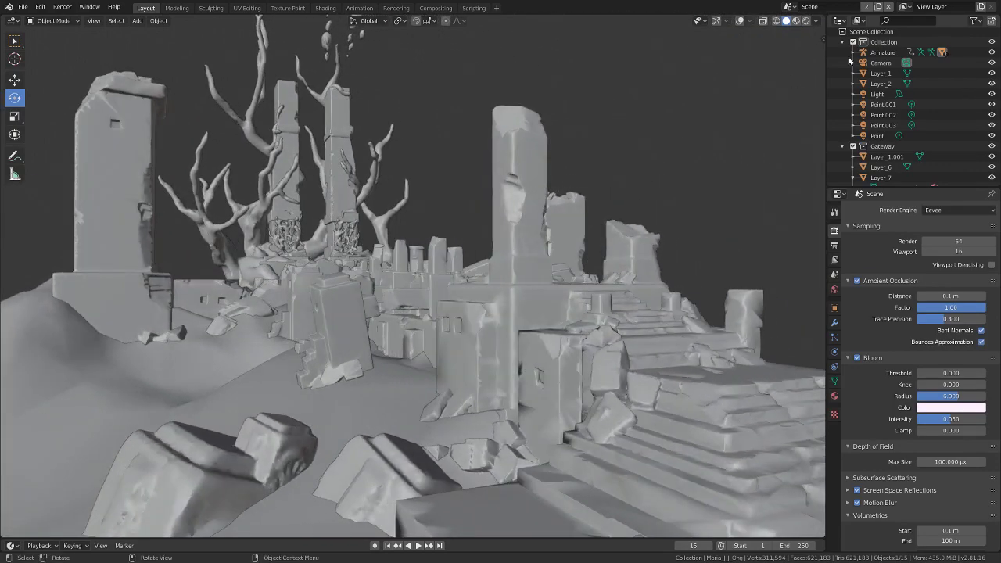
- Switch the viewport to Material Preview and orbit toward the stairs and gateway
click(795, 22)
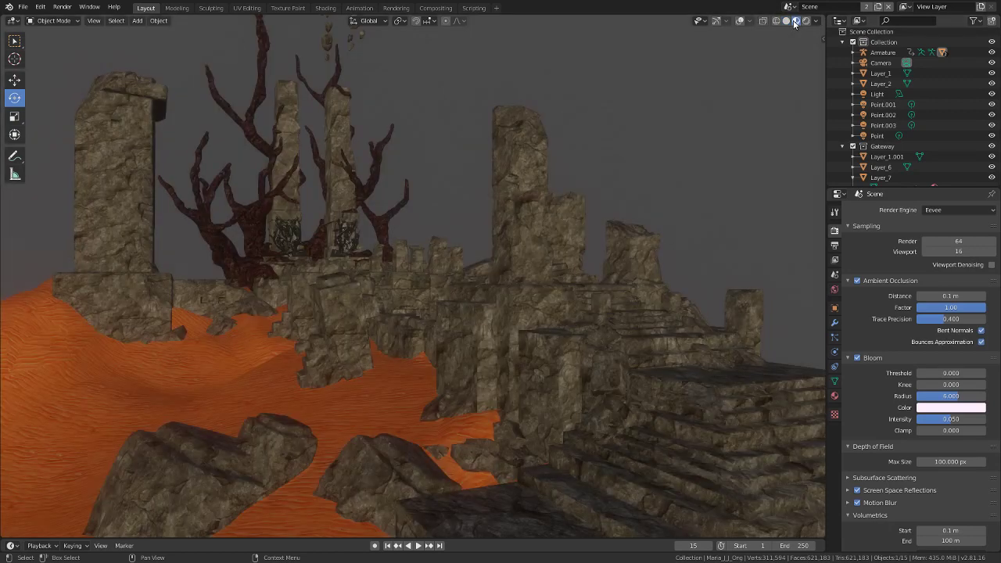
mouse_move(483, 304)
middle_down()
mouse_move(469, 363)
mouse_move(426, 373)
mouse_move(391, 364)
mouse_move(449, 328)
mouse_move(543, 351)
mouse_move(521, 313)
mouse_move(432, 299)
mouse_move(421, 254)
mouse_move(482, 277)
mouse_move(630, 192)
mouse_move(455, 394)
mouse_move(528, 328)
mouse_move(547, 270)
middle_up()
middle_drag(570, 203, 547, 188)
- Frame Layer_7's gateway statues close up, orbit around them, then zoom back out
click(541, 185)
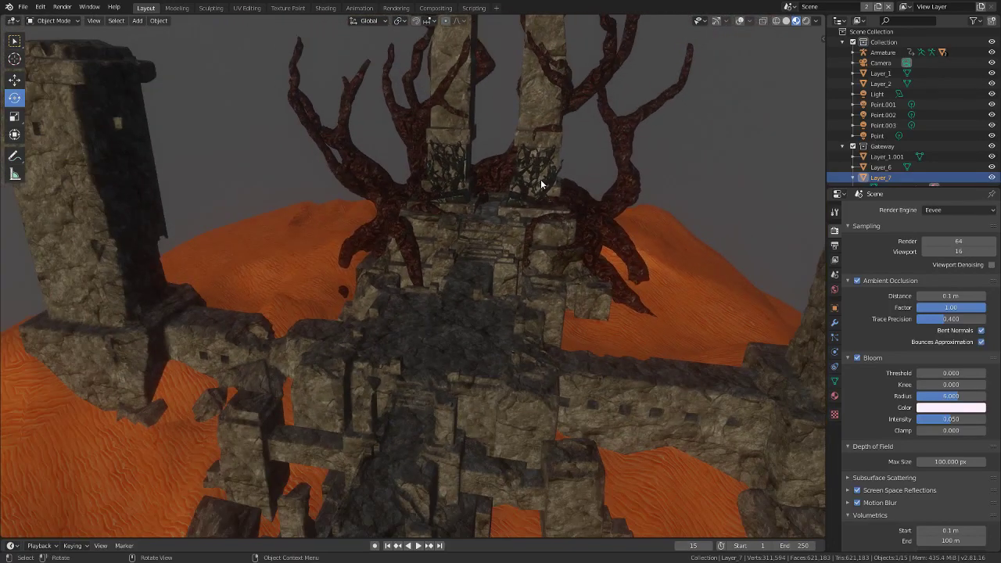
key(KP_Decimal)
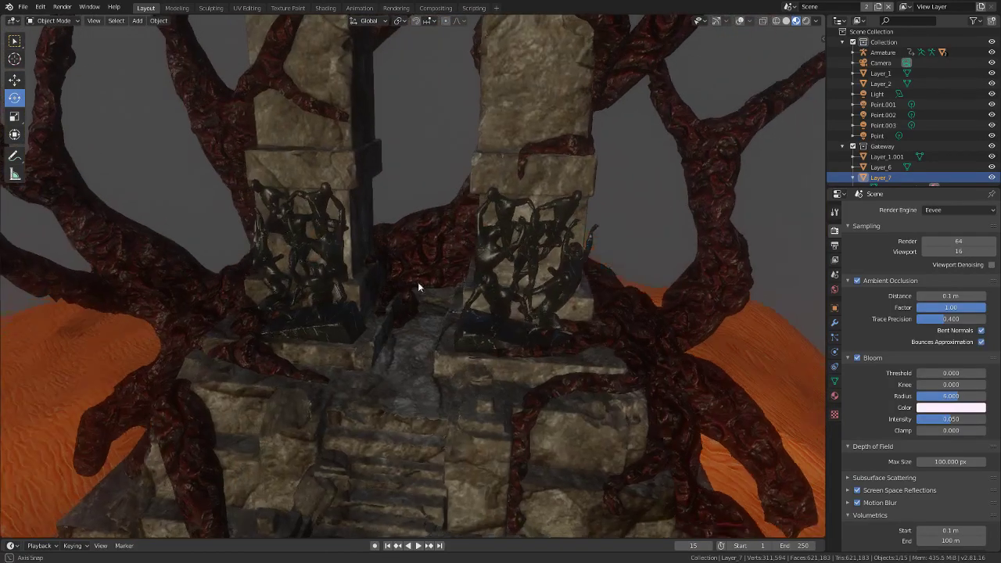
mouse_move(417, 281)
middle_down()
mouse_move(485, 264)
mouse_move(384, 271)
mouse_move(348, 260)
mouse_move(401, 292)
mouse_move(401, 303)
mouse_move(448, 292)
mouse_move(487, 318)
mouse_move(518, 290)
mouse_move(471, 228)
mouse_move(473, 256)
mouse_move(495, 261)
mouse_move(365, 267)
mouse_move(568, 258)
mouse_move(538, 299)
mouse_move(554, 292)
mouse_move(513, 283)
mouse_move(574, 299)
mouse_move(552, 307)
mouse_move(520, 303)
mouse_move(525, 295)
mouse_move(506, 305)
mouse_move(512, 293)
mouse_move(497, 307)
mouse_move(567, 272)
mouse_move(534, 297)
mouse_move(568, 289)
middle_up()
scroll(472, 301, down, 5)
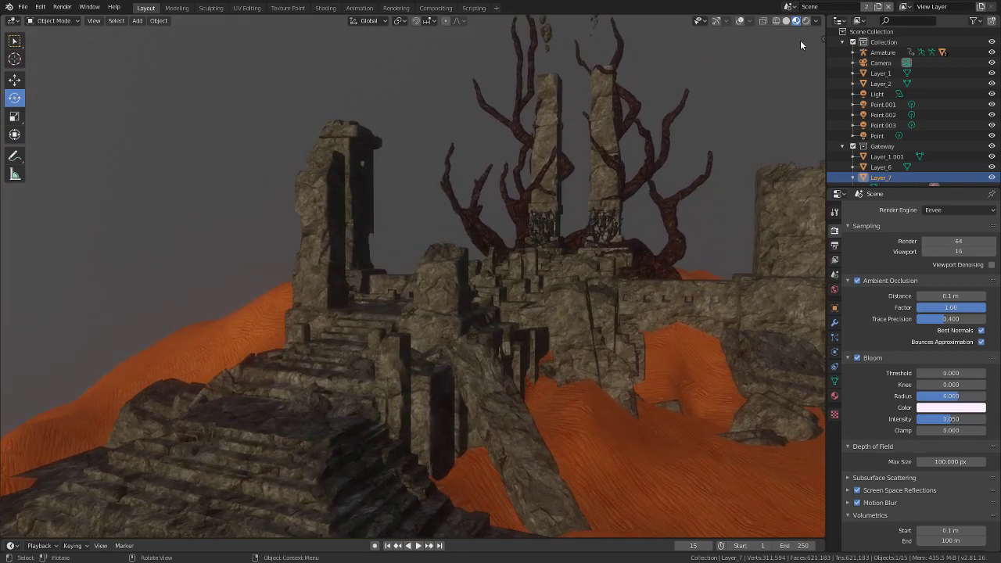
- Switch to Rendered shading and orbit to face the stairs and glowing gateway
click(806, 21)
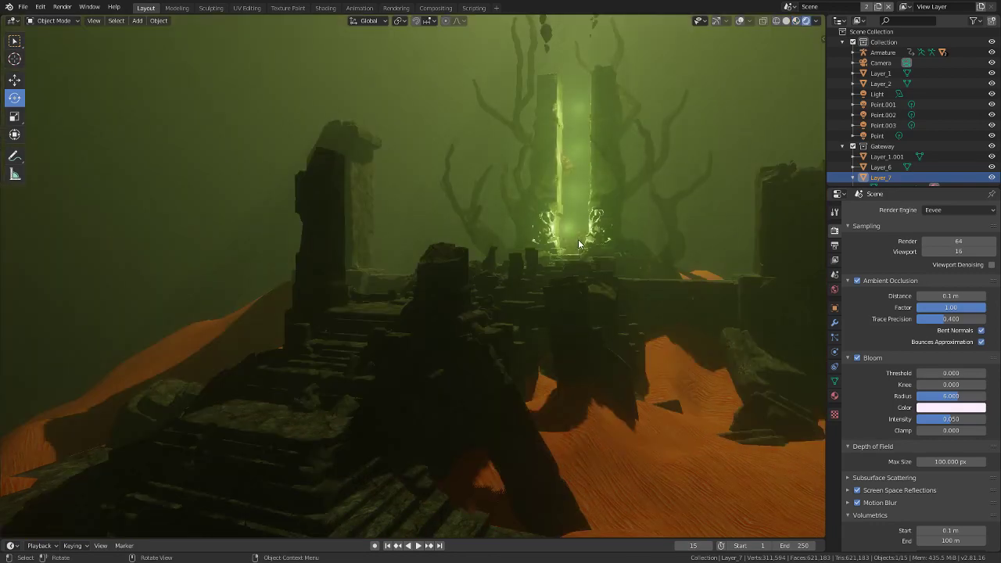
middle_drag(578, 245, 586, 240)
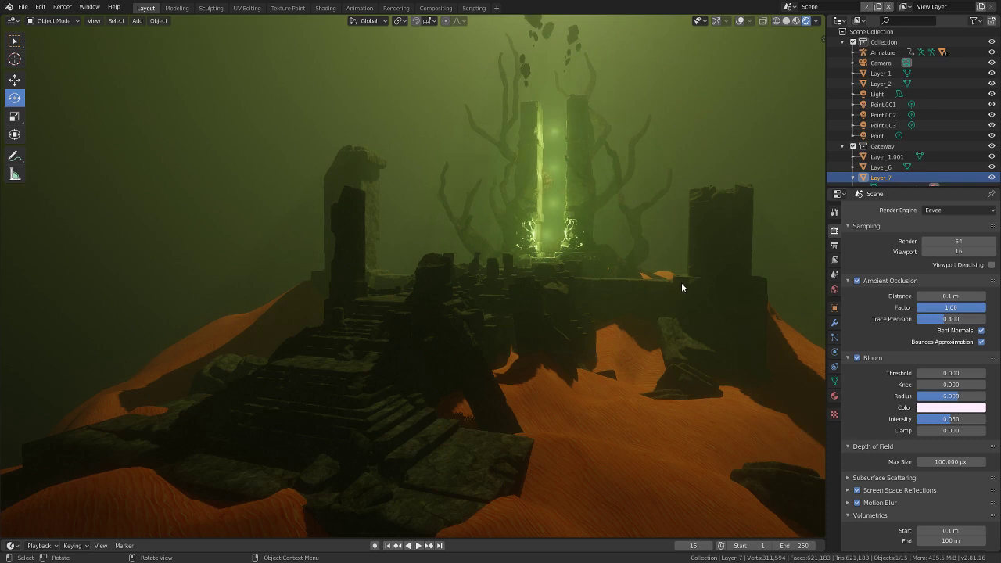
mouse_move(688, 287)
middle_down()
mouse_move(736, 263)
mouse_move(606, 279)
mouse_move(650, 284)
mouse_move(673, 261)
mouse_move(576, 277)
middle_up()
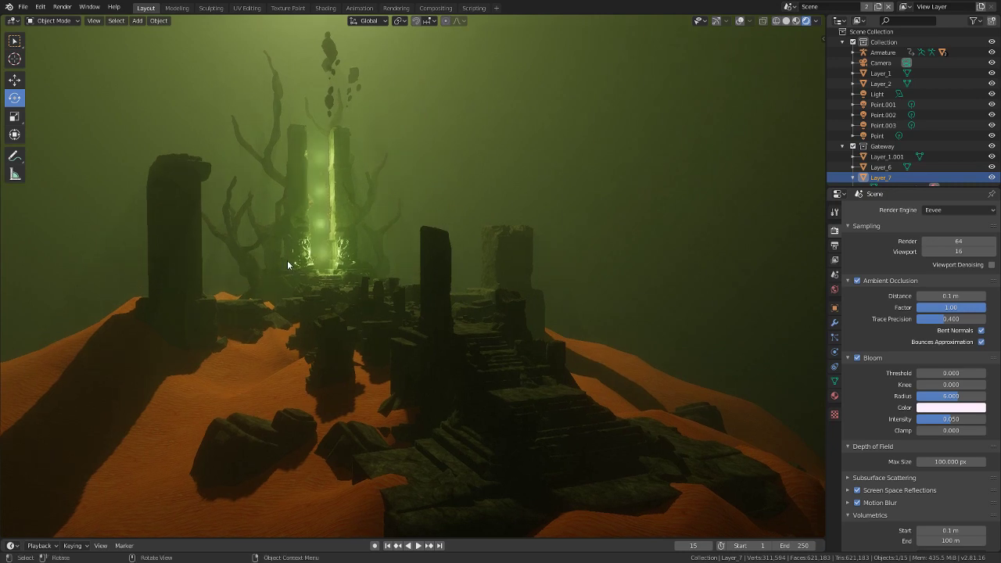
- Orbit to a frontal view of the glowing pillars and deselect Layer_7
middle_drag(284, 250, 283, 250)
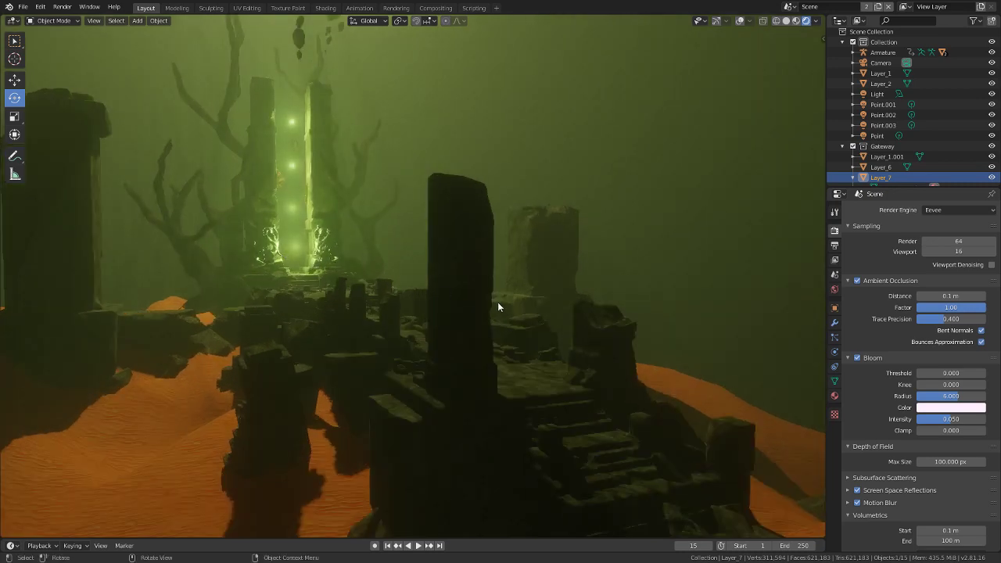
mouse_move(473, 307)
middle_down()
mouse_move(395, 319)
mouse_move(473, 293)
mouse_move(455, 281)
middle_up()
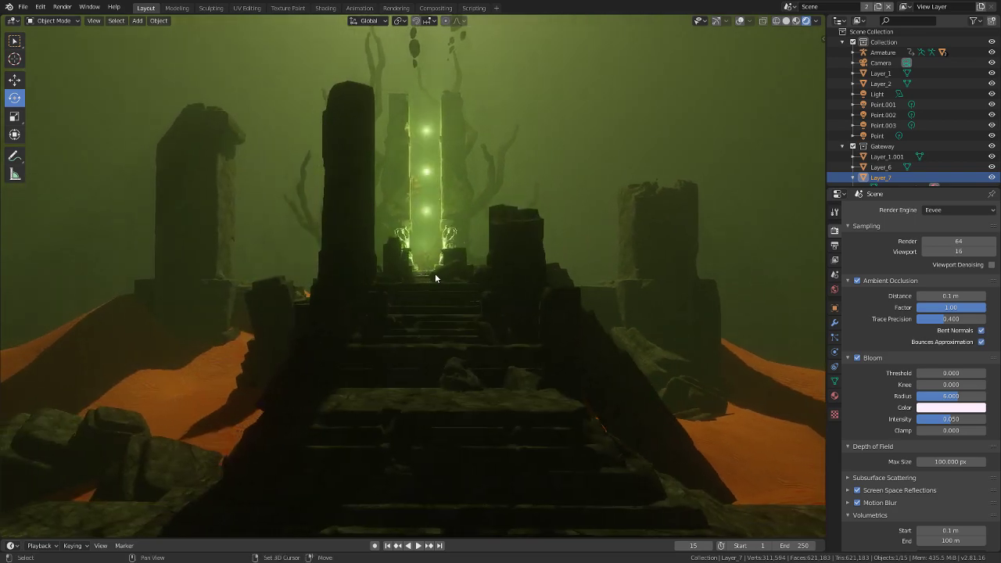
click(436, 273)
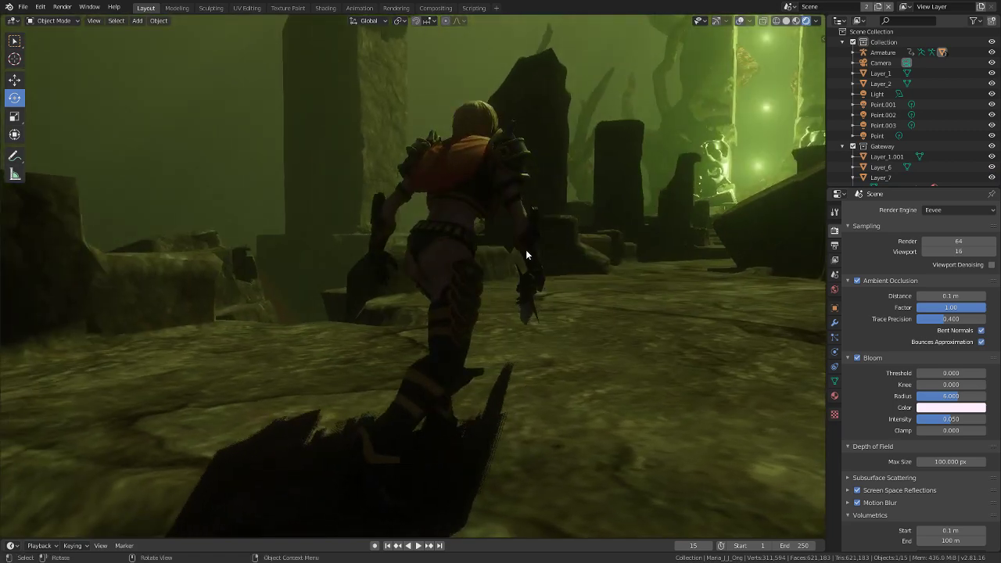
- Orbit around the armored character to a side view of her
scroll(526, 249, down, 2)
middle_drag(526, 249, 621, 257)
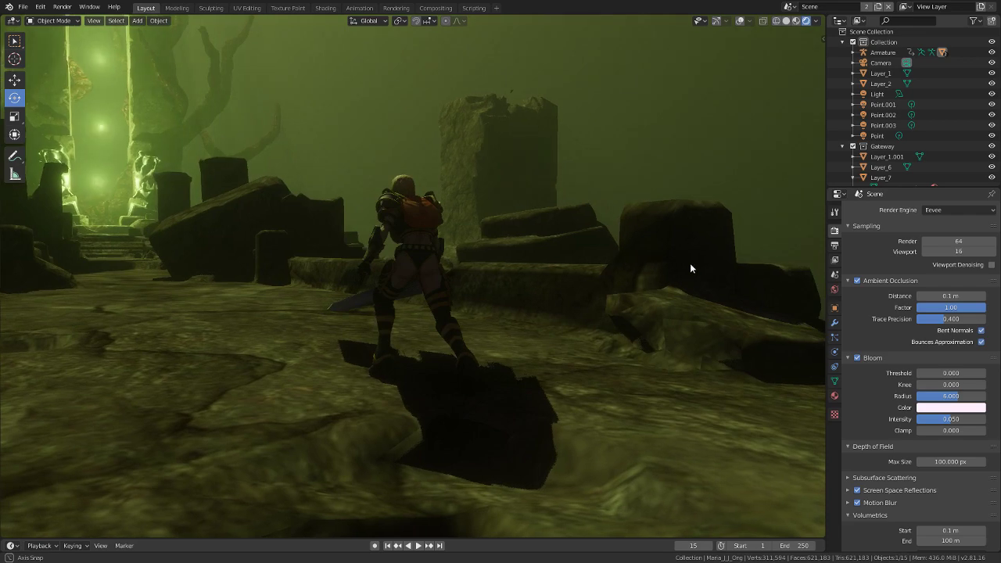
mouse_move(689, 268)
middle_down()
mouse_move(769, 254)
mouse_move(442, 296)
mouse_move(315, 246)
mouse_move(458, 264)
mouse_move(608, 244)
mouse_move(569, 265)
mouse_move(546, 265)
mouse_move(573, 252)
mouse_move(554, 255)
middle_up()
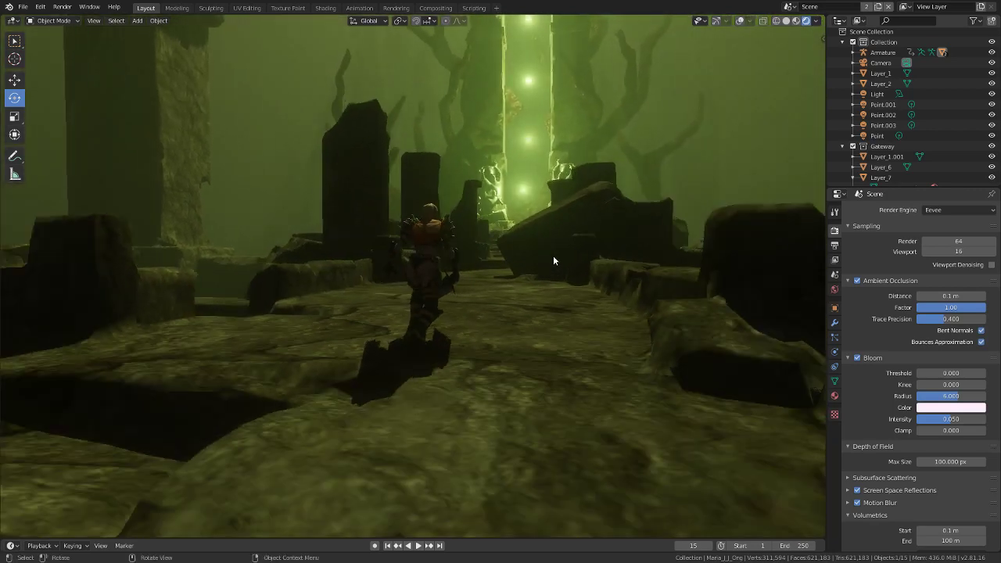
- Zoom out from the character and orbit so the portal swings to the left
scroll(553, 254, down, 2)
scroll(552, 256, down, 1)
scroll(552, 257, down, 1)
scroll(539, 260, down, 2)
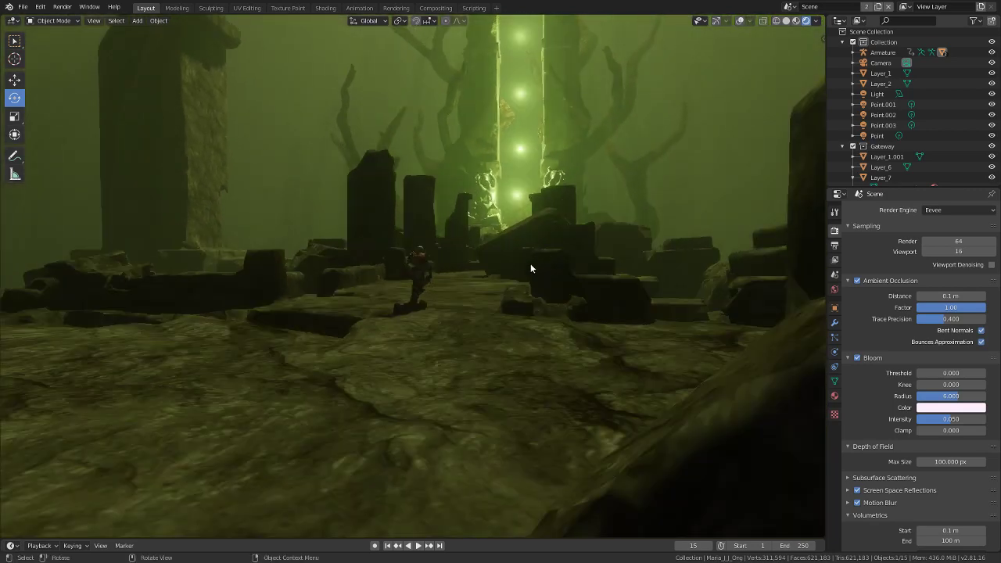
mouse_move(536, 269)
middle_down()
mouse_move(578, 266)
mouse_move(528, 265)
mouse_move(555, 258)
mouse_move(599, 263)
mouse_move(330, 269)
middle_up()
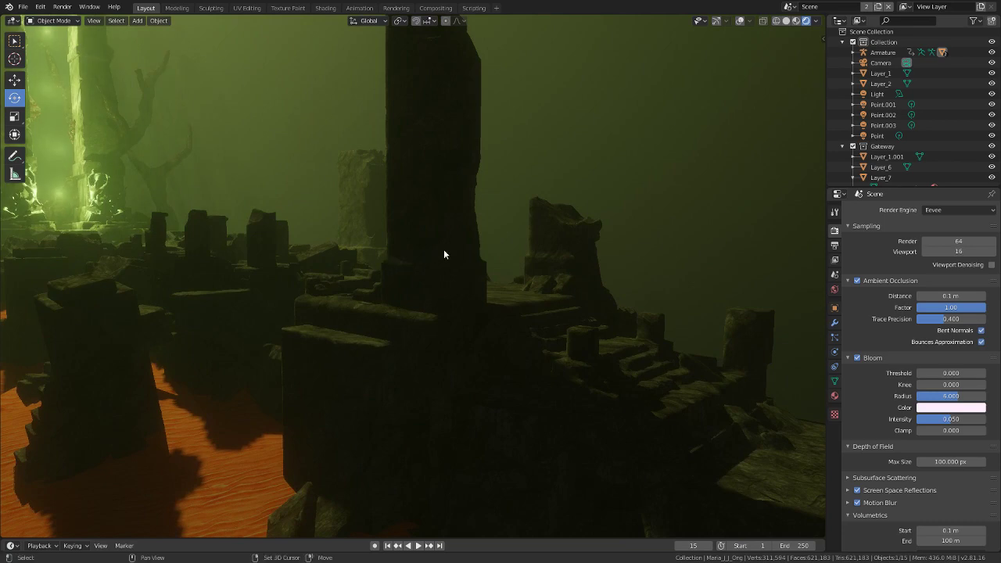
- Pan the view across the ruins and orange sand toward the glowing portal
mouse_move(443, 254)
shift+middle_down()
mouse_move(610, 251)
mouse_move(511, 270)
mouse_move(463, 264)
mouse_move(483, 260)
mouse_move(422, 266)
mouse_move(561, 257)
mouse_move(470, 259)
mouse_move(529, 257)
mouse_move(539, 273)
mouse_move(537, 254)
mouse_move(502, 245)
shift+middle_up()
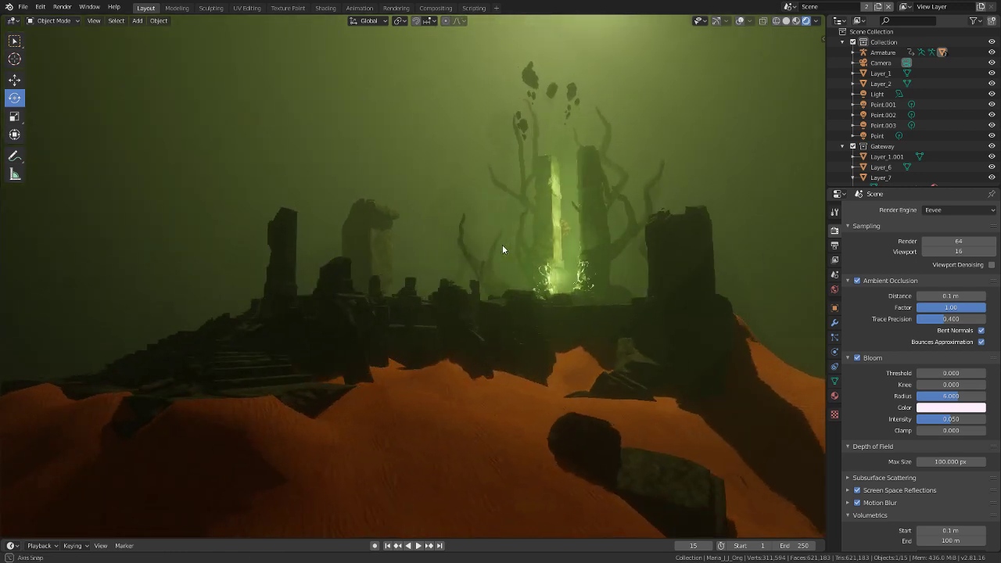
- Zoom in on the glowing portal and orbit around it close up
scroll(578, 270, up, 3)
scroll(587, 274, up, 2)
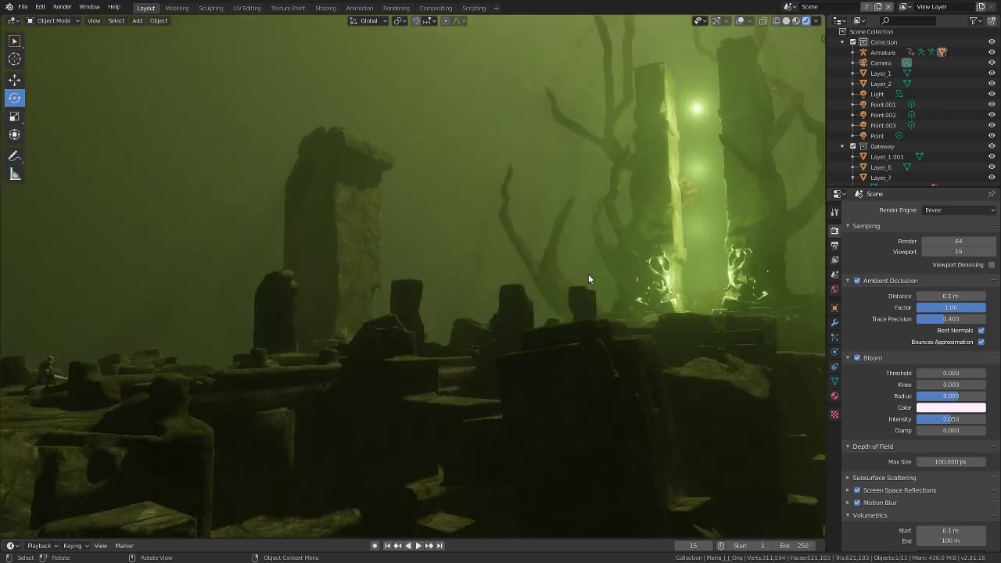
scroll(587, 273, up, 1)
scroll(620, 282, up, 3)
mouse_move(621, 282)
middle_down()
mouse_move(629, 288)
mouse_move(576, 265)
mouse_move(571, 253)
mouse_move(481, 279)
middle_up()
scroll(631, 288, down, 2)
scroll(634, 290, down, 3)
mouse_move(580, 340)
middle_down()
mouse_move(766, 352)
mouse_move(470, 226)
middle_up()
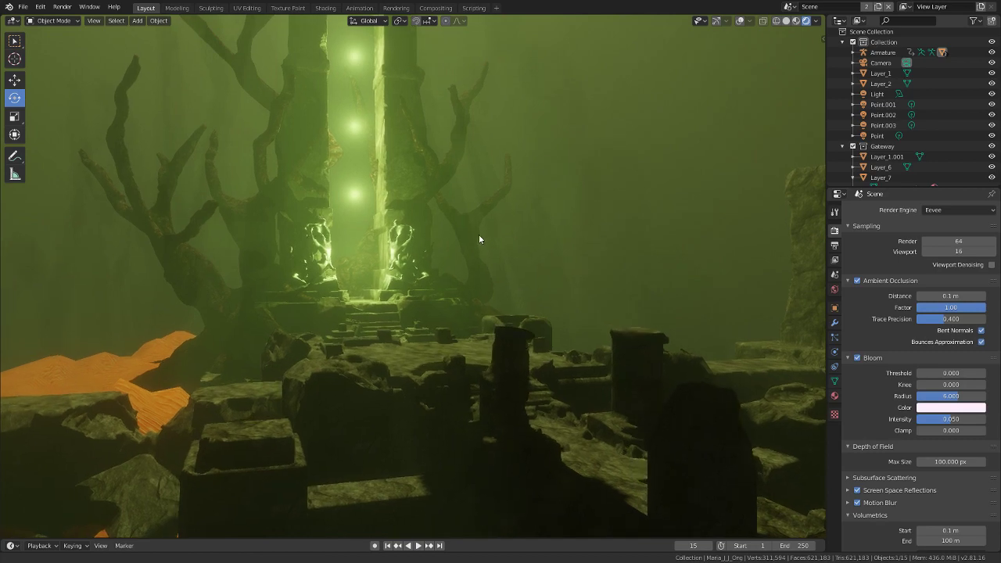
- Pull back past a tall pillar and settle facing up the stairs toward the portal
scroll(466, 229, down, 1)
scroll(465, 229, down, 1)
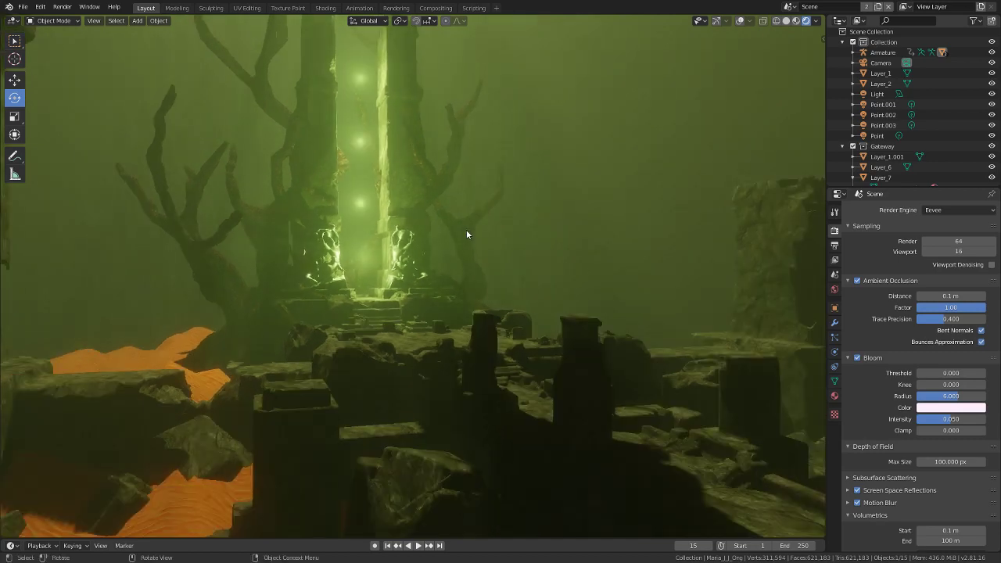
mouse_move(466, 235)
middle_down()
mouse_move(479, 235)
mouse_move(413, 242)
middle_up()
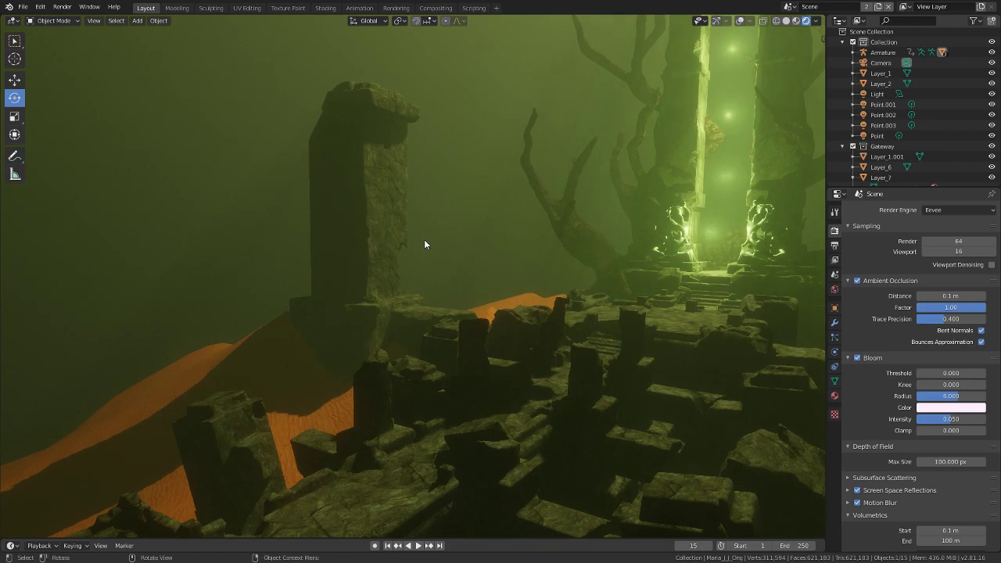
scroll(424, 244, down, 1)
scroll(415, 336, down, 1)
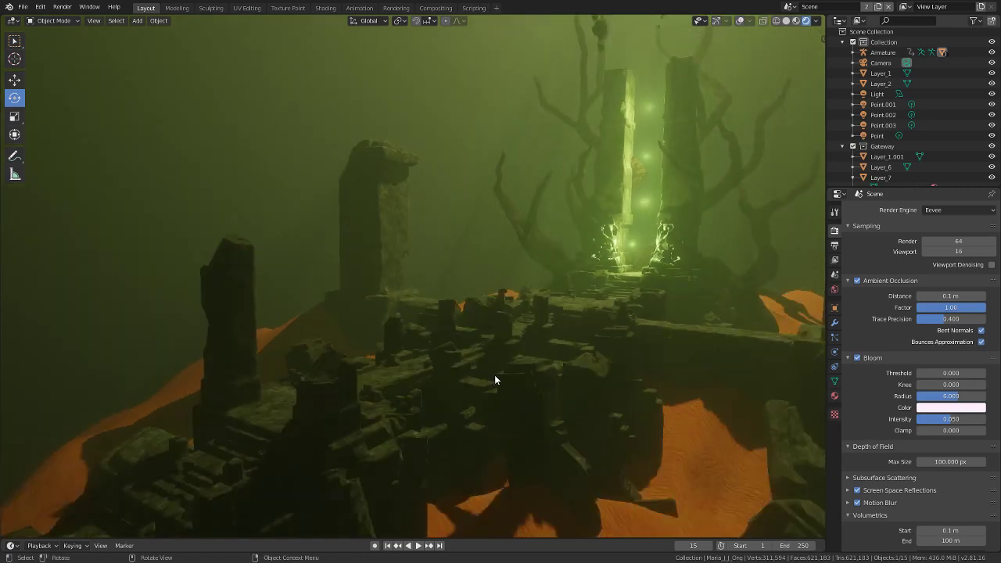
mouse_move(494, 374)
middle_down()
mouse_move(571, 369)
mouse_move(590, 293)
middle_up()
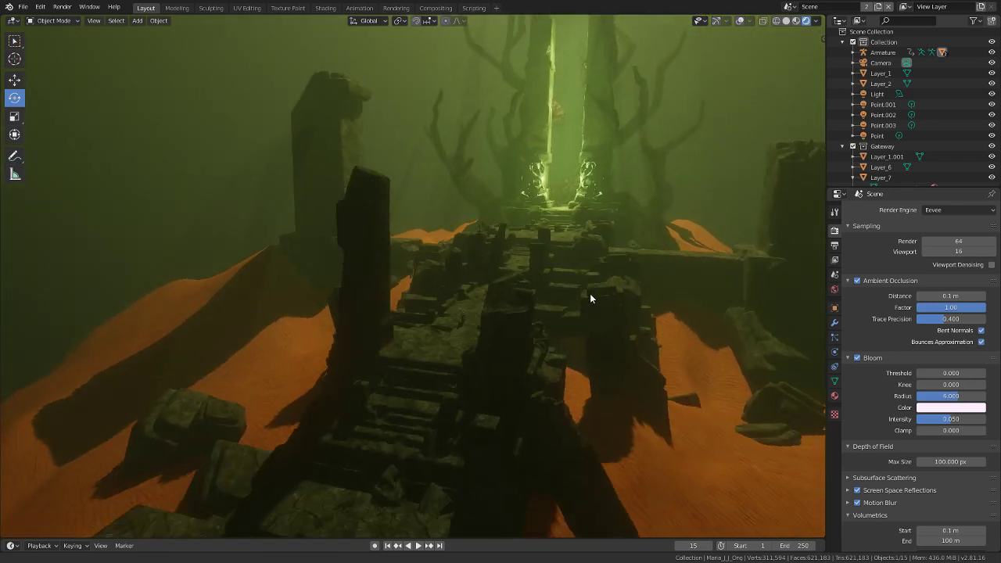
scroll(589, 293, up, 1)
scroll(593, 283, up, 1)
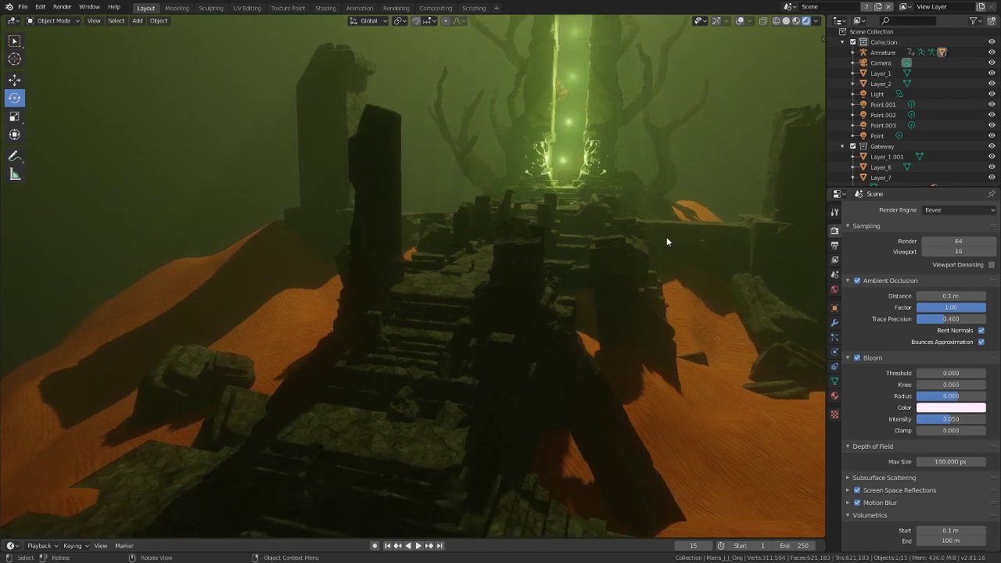